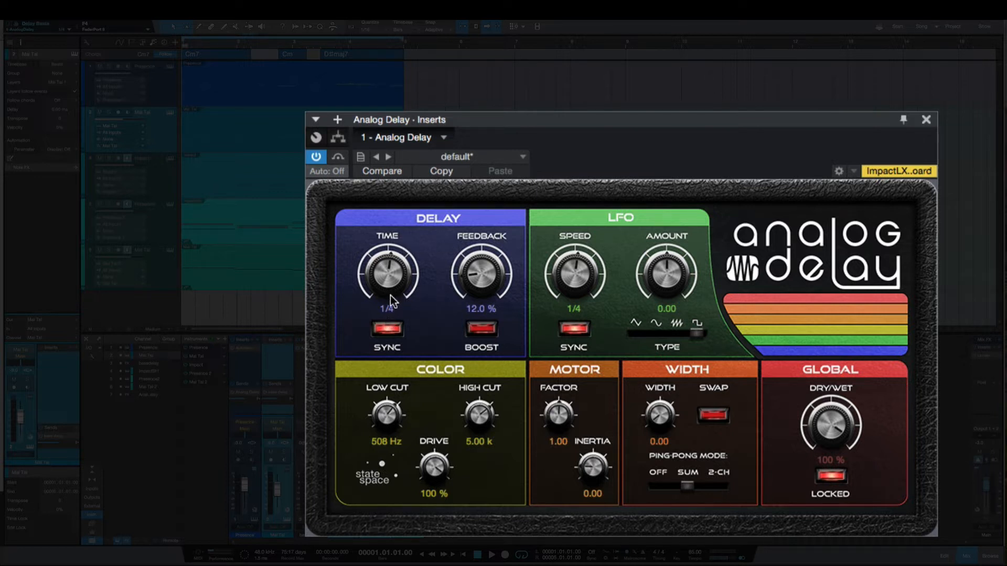
Turn tempo sync for the delay time off and back on.
{"action": "left_click", "coordinate": [392, 329]}
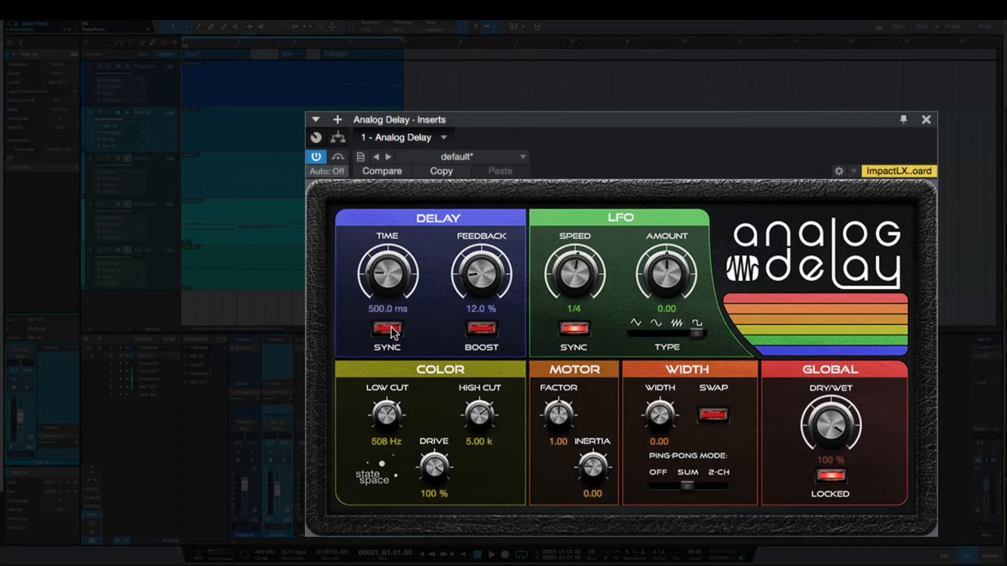
{"action": "left_click", "coordinate": [392, 329]}
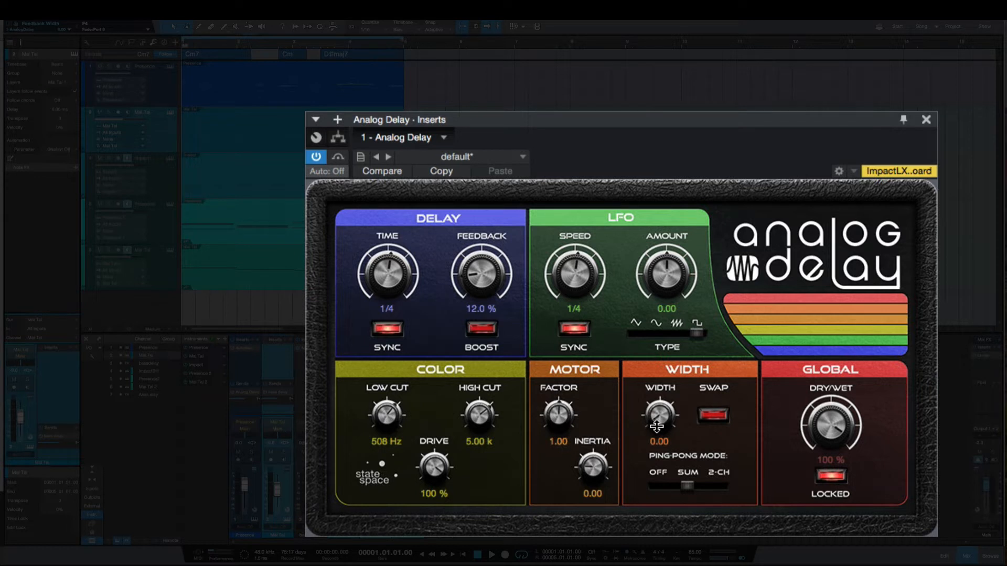
Sweep the feedback Width up and back to 0.00, set the ping-pong mode to 2-CH, and audition the song.
{"action": "left_click_drag", "start_coordinate": [659, 429], "coordinate": [645, 172]}
{"action": "left_click_drag", "start_coordinate": [655, 410], "coordinate": [669, 527]}
{"action": "left_click", "coordinate": [688, 478]}
{"action": "left_click_drag", "start_coordinate": [704, 484], "coordinate": [687, 482]}
{"action": "key", "text": "space"}
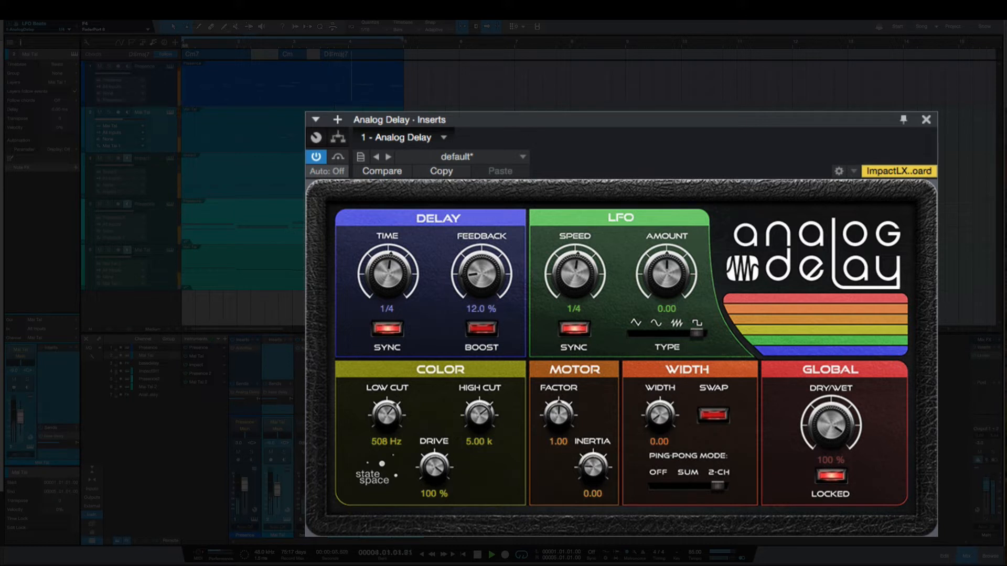
{"action": "key", "text": "space"}
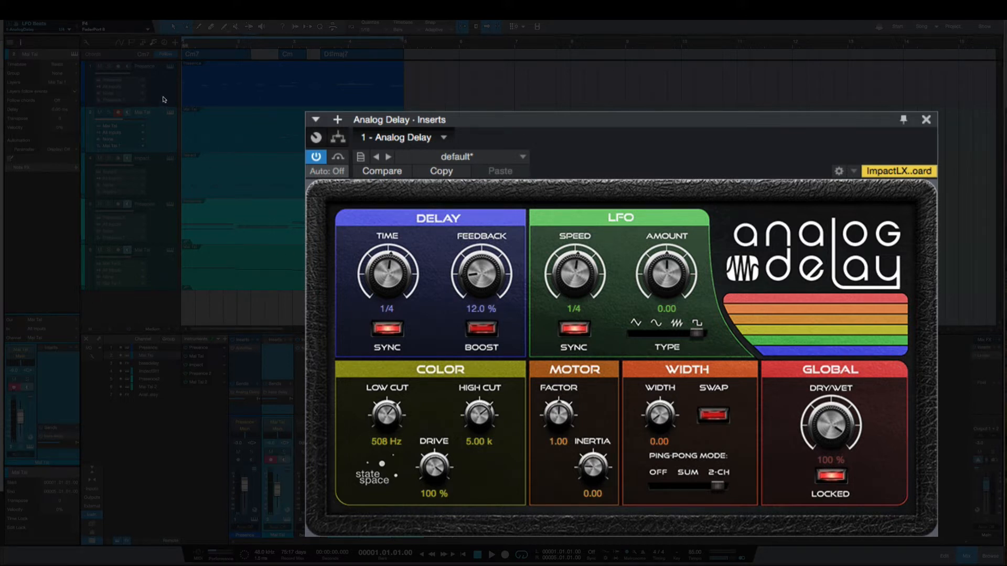
Solo the first Presence track, set its delay's ping-pong mode to OFF, and start playback.
{"action": "left_click", "coordinate": [120, 73]}
{"action": "left_click", "coordinate": [110, 67]}
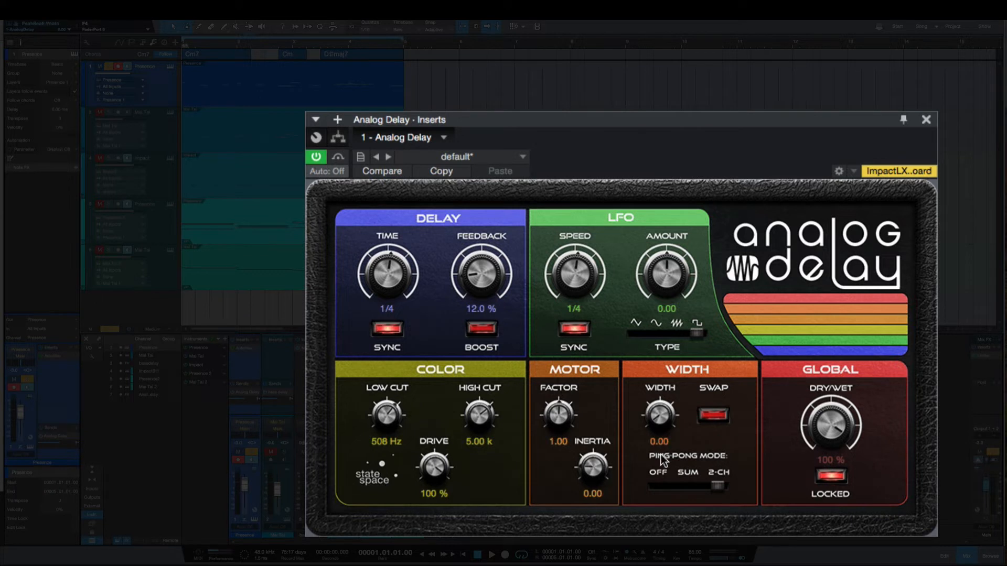
{"action": "left_click", "coordinate": [662, 485]}
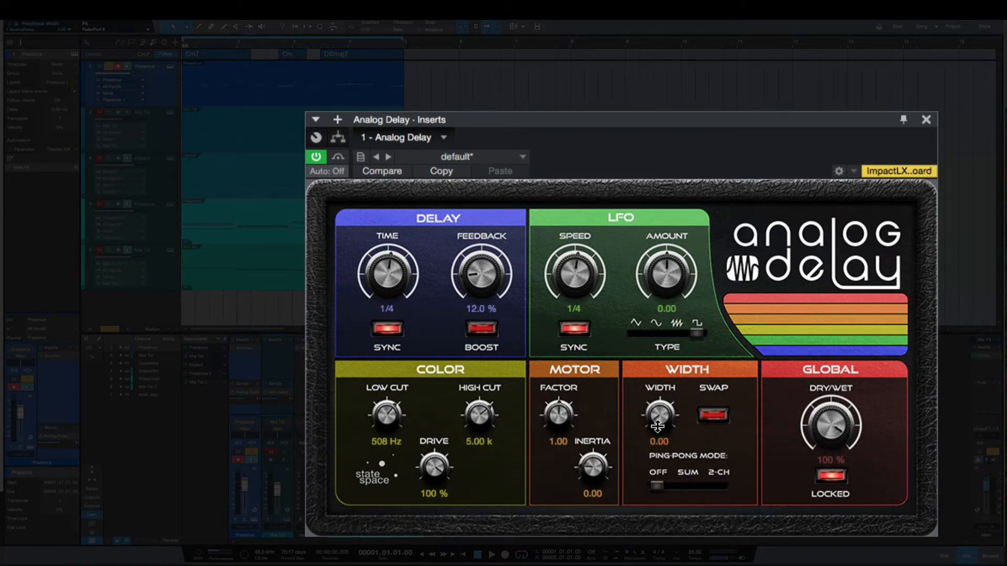
{"action": "left_click", "coordinate": [686, 483]}
{"action": "left_click", "coordinate": [655, 485]}
{"action": "key", "text": "space"}
Raise the delay's feedback Width through 50.50 during playback and lower it back to 0.00.
{"action": "left_click_drag", "start_coordinate": [655, 424], "coordinate": [658, 341]}
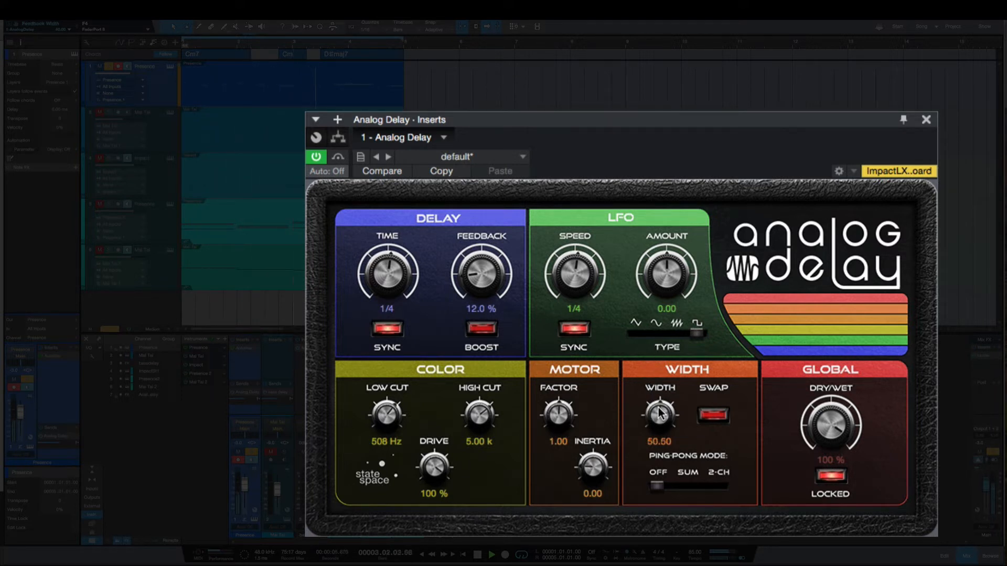
{"action": "left_click_drag", "start_coordinate": [662, 415], "coordinate": [662, 329]}
{"action": "left_click_drag", "start_coordinate": [647, 421], "coordinate": [654, 561]}
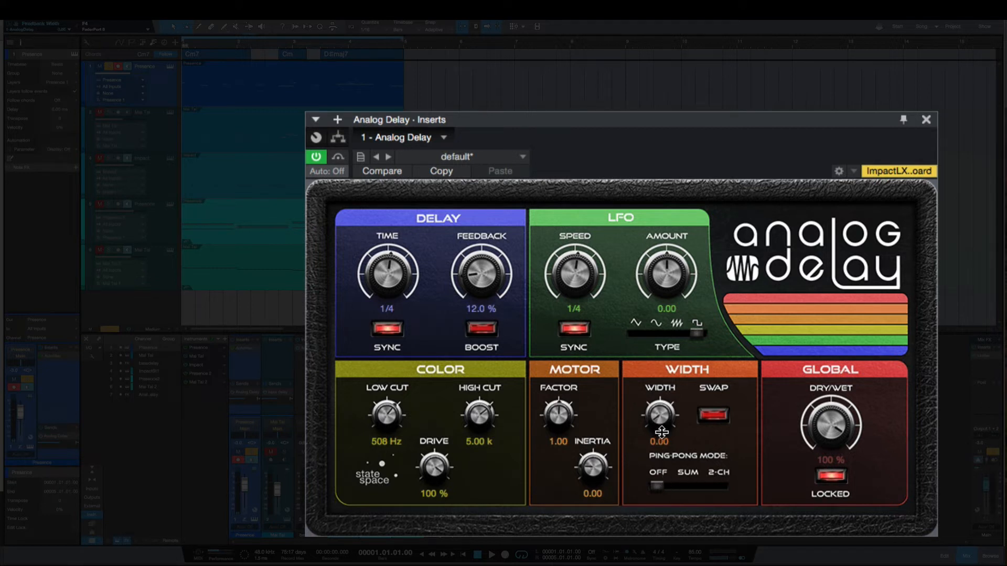
Audition the SUM ping-pong mode by sweeping the feedback Width from 0.00 up to 100.00 during playback.
{"action": "left_click_drag", "start_coordinate": [662, 430], "coordinate": [665, 171]}
{"action": "left_click_drag", "start_coordinate": [665, 419], "coordinate": [662, 510]}
{"action": "left_click_drag", "start_coordinate": [660, 427], "coordinate": [647, 495]}
{"action": "key", "text": "space"}
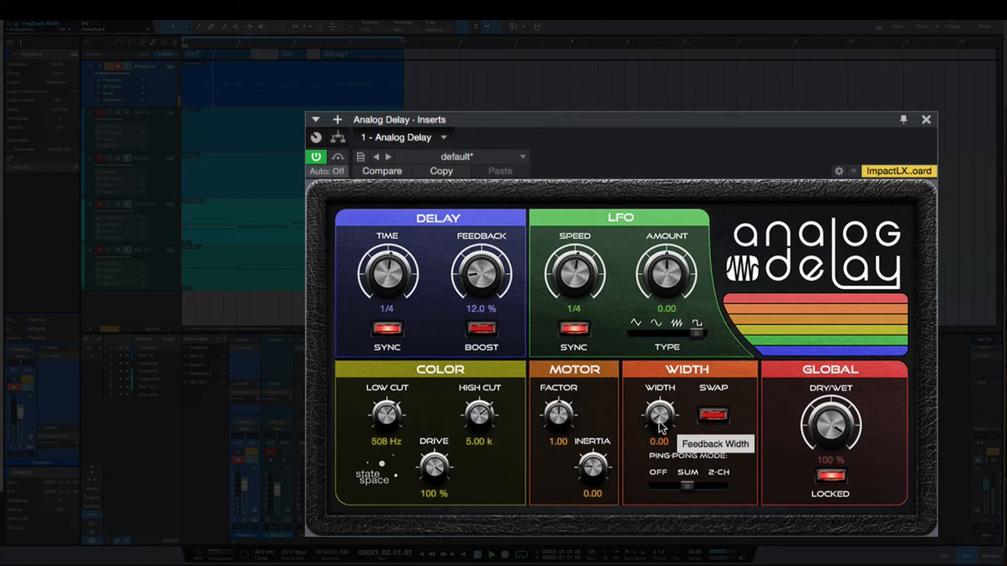
{"action": "left_click_drag", "start_coordinate": [659, 421], "coordinate": [680, 211]}
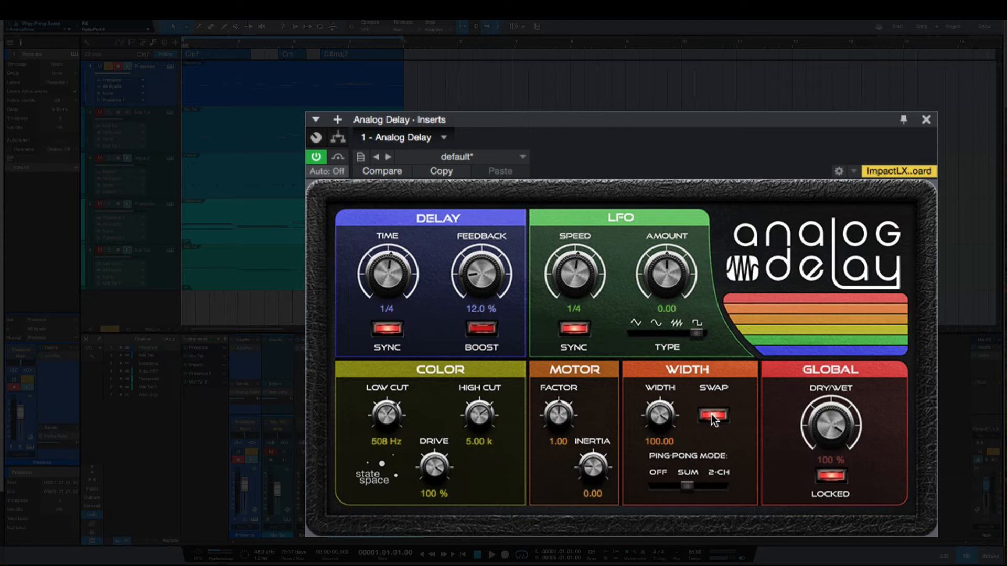
Switch the ping-pong mode to 2-CH and reduce the feedback Width to 0.00 while the track plays.
{"action": "left_click", "coordinate": [727, 483]}
{"action": "key", "text": "space"}
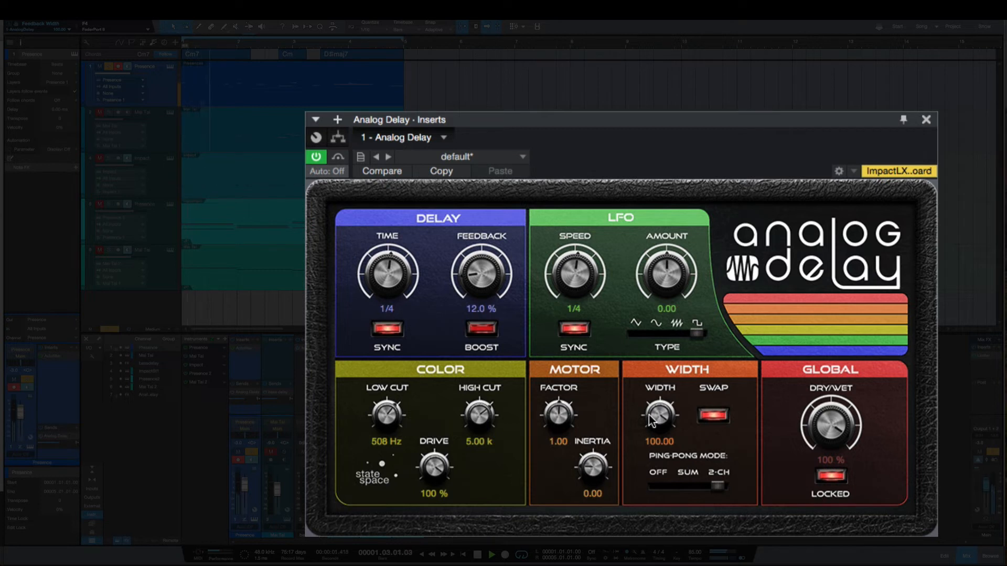
{"action": "left_click_drag", "start_coordinate": [649, 415], "coordinate": [649, 501]}
{"action": "left_click_drag", "start_coordinate": [658, 422], "coordinate": [654, 524]}
{"action": "key", "text": "space"}
Cycle the ping-pong modes and settle on SUM, nudge the feedback Width up and down, and close the delay window.
{"action": "left_click", "coordinate": [664, 487]}
{"action": "left_click", "coordinate": [708, 481]}
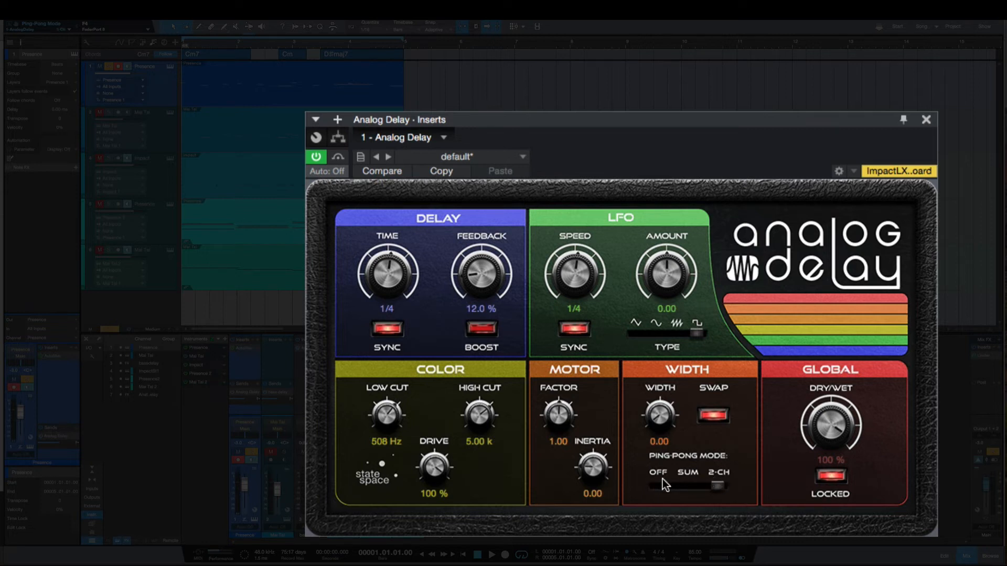
{"action": "left_click", "coordinate": [663, 480]}
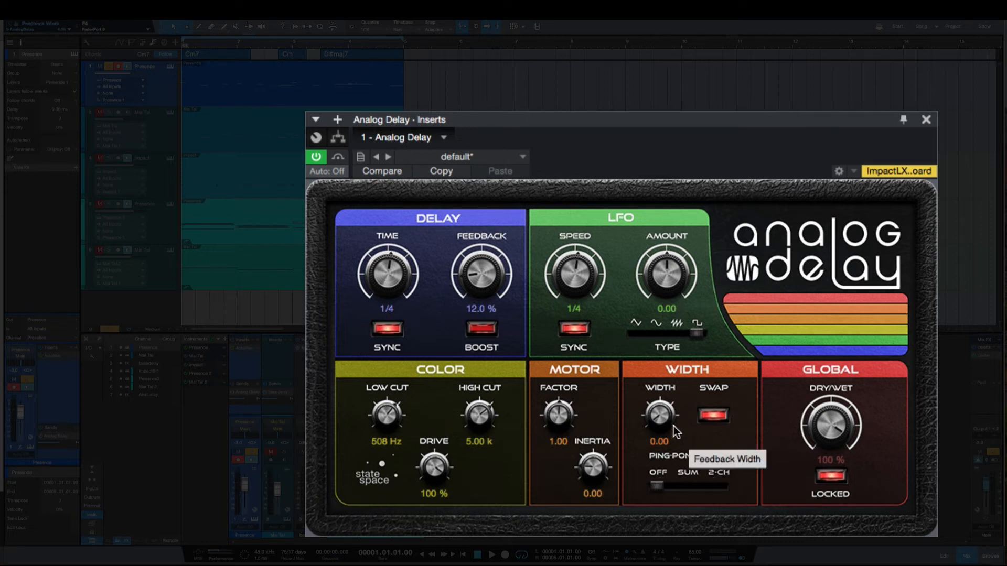
{"action": "left_click", "coordinate": [686, 480]}
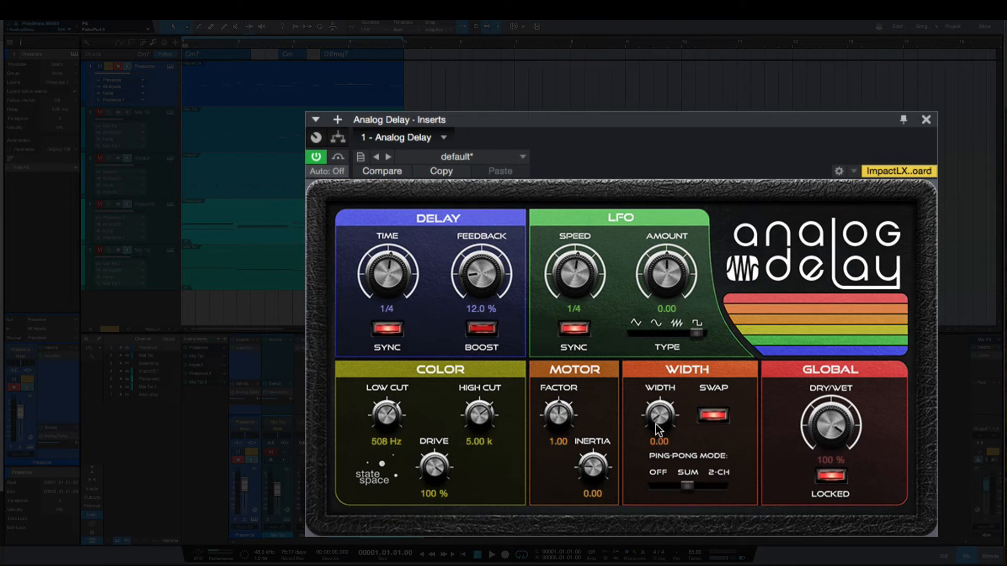
{"action": "left_click_drag", "start_coordinate": [659, 417], "coordinate": [642, 388]}
{"action": "left_click_drag", "start_coordinate": [636, 345], "coordinate": [632, 454]}
{"action": "left_click", "coordinate": [927, 121]}
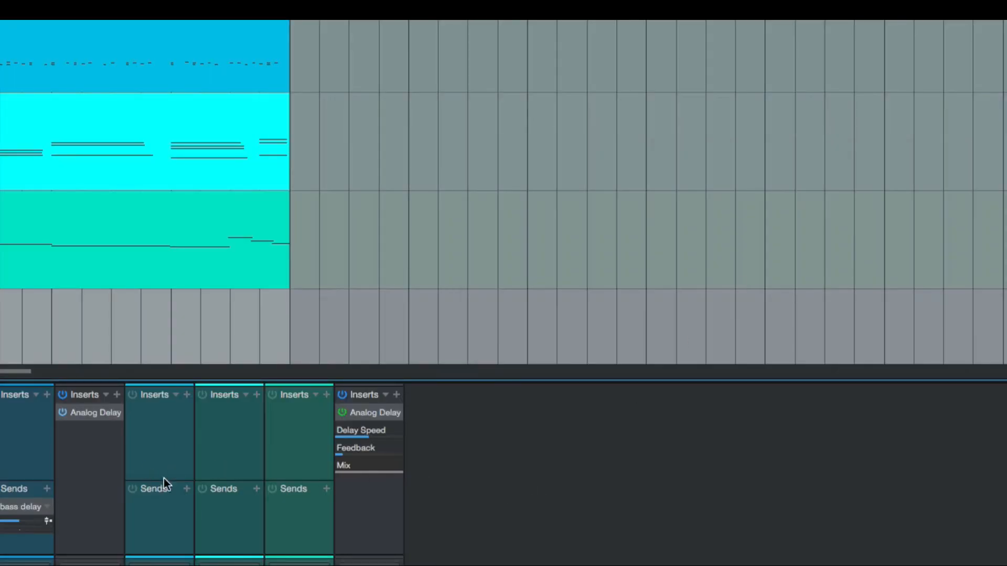
Open the Analog Delay on the bass delay channel, solo the second track, Mai Tai, and start playback.
{"action": "left_click", "coordinate": [87, 414]}
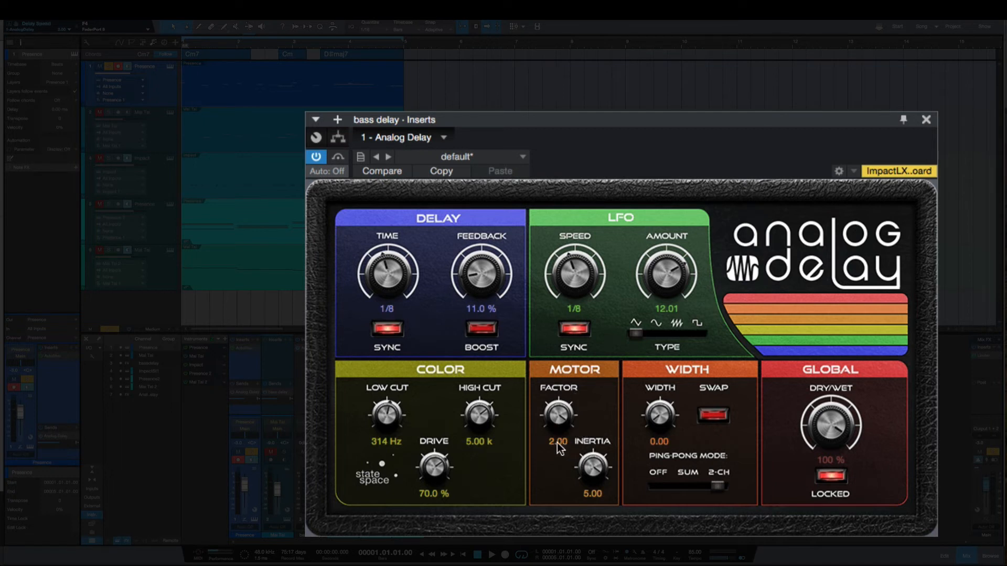
{"action": "left_click", "coordinate": [148, 111]}
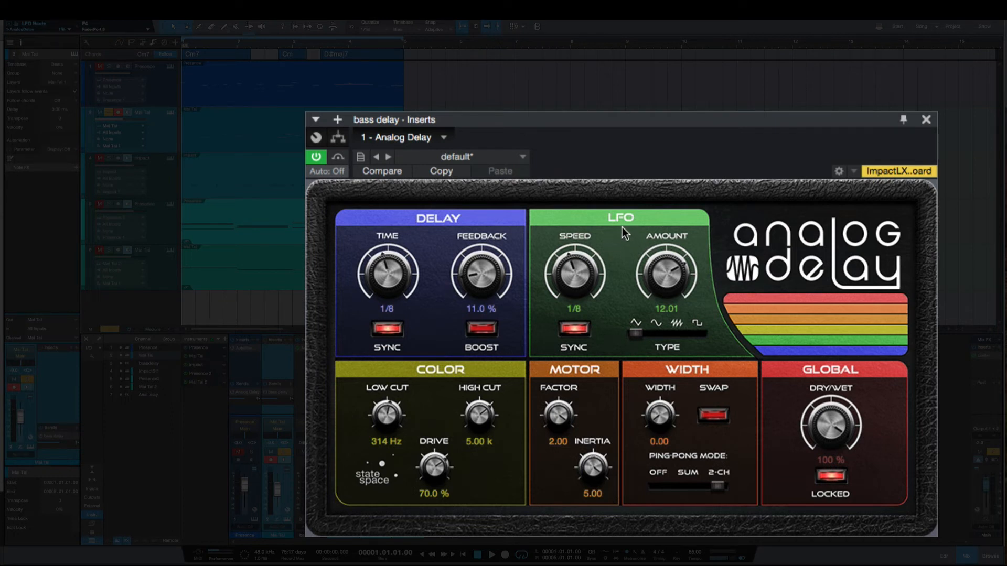
{"action": "key", "text": "space"}
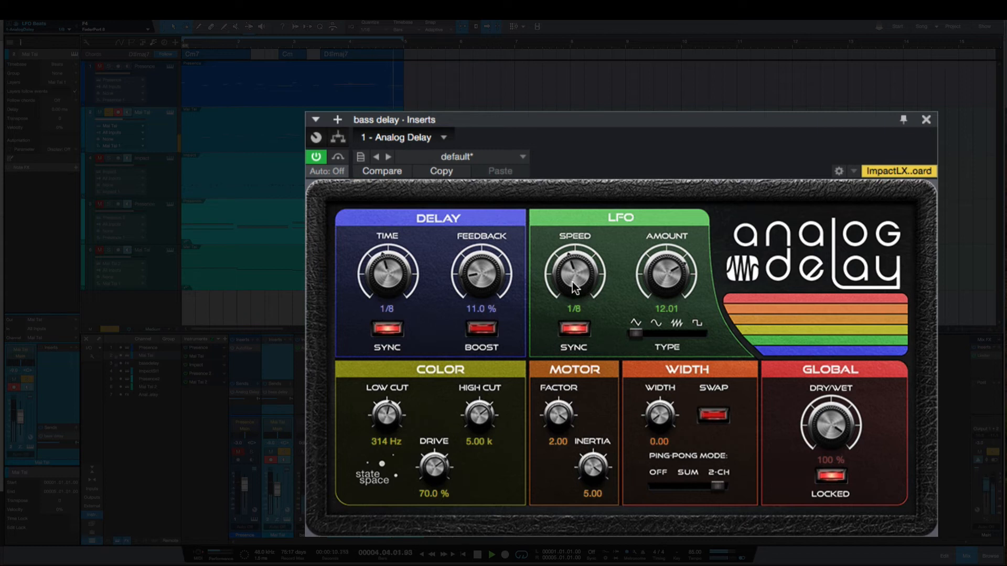
Set the bass delay's LFO speed to 1/32 and its type to square wave, and sweep the amount from 50.00 to -50.00.
{"action": "left_click_drag", "start_coordinate": [572, 282], "coordinate": [660, 219]}
{"action": "left_click_drag", "start_coordinate": [584, 270], "coordinate": [573, 291]}
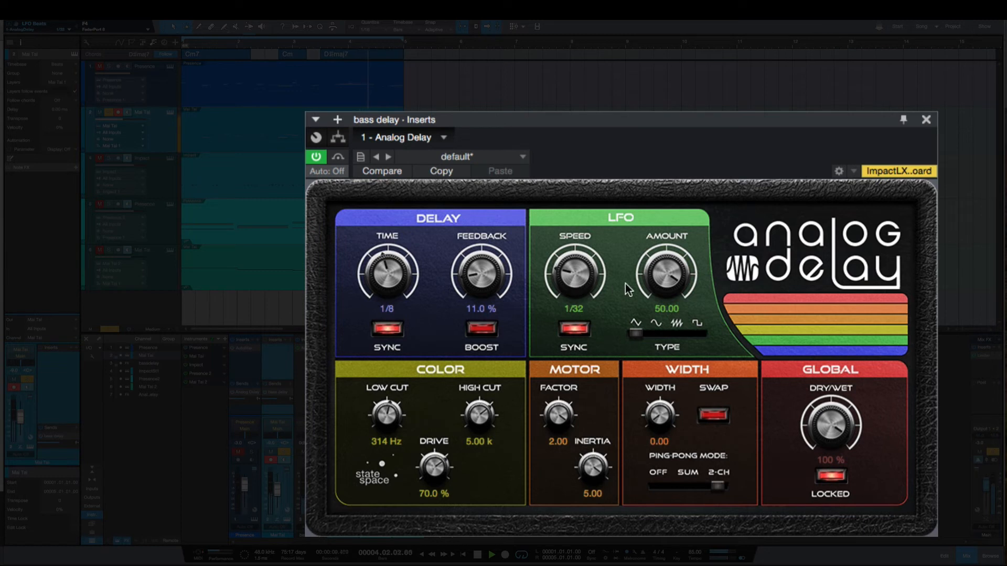
{"action": "left_click", "coordinate": [659, 327]}
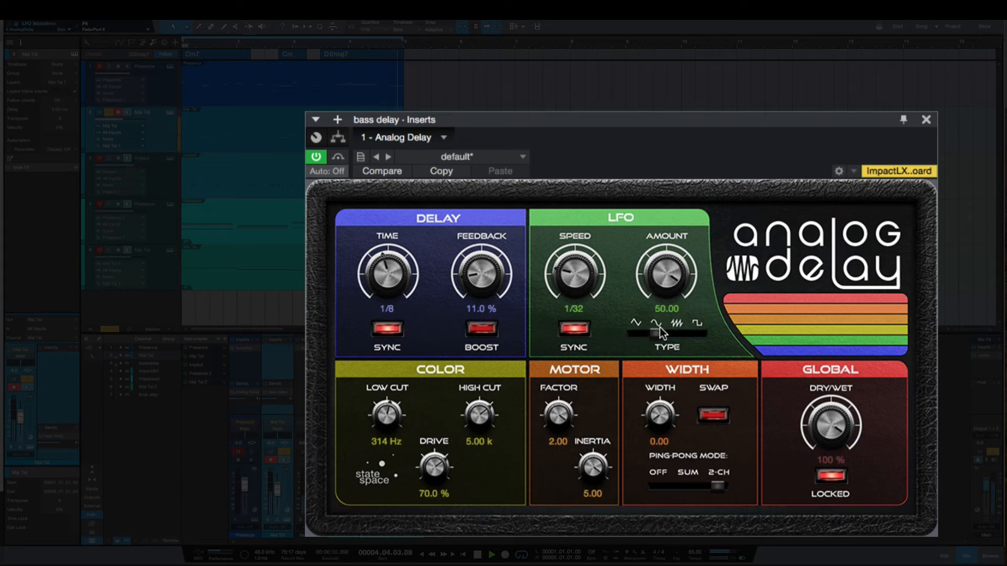
{"action": "left_click", "coordinate": [696, 332]}
{"action": "left_click_drag", "start_coordinate": [669, 285], "coordinate": [689, 480]}
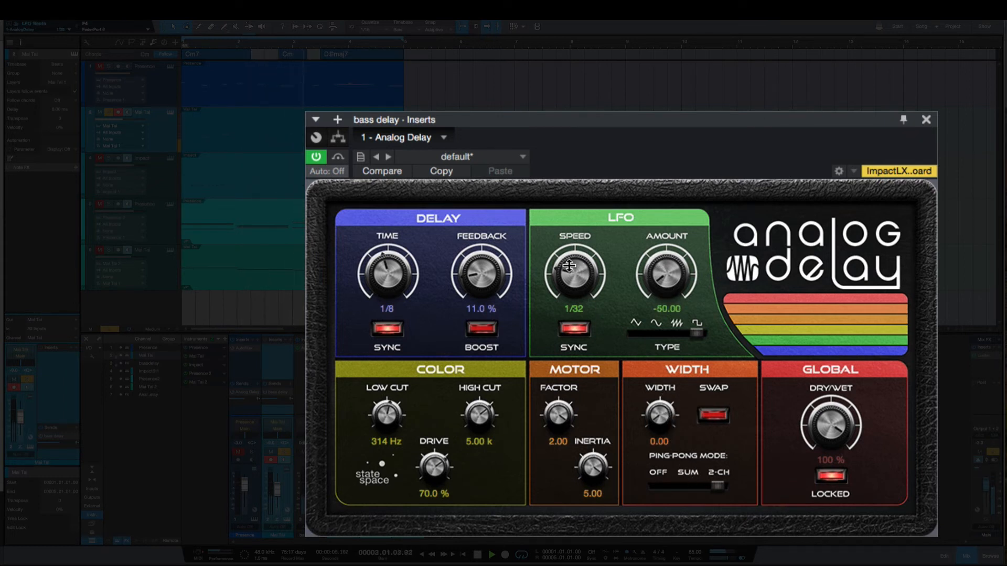
Audition an LFO speed of 1 Bar with the amount at 50.00, and set the speed to 1/4.
{"action": "left_click_drag", "start_coordinate": [570, 265], "coordinate": [585, 187]}
{"action": "left_click_drag", "start_coordinate": [662, 268], "coordinate": [641, 105]}
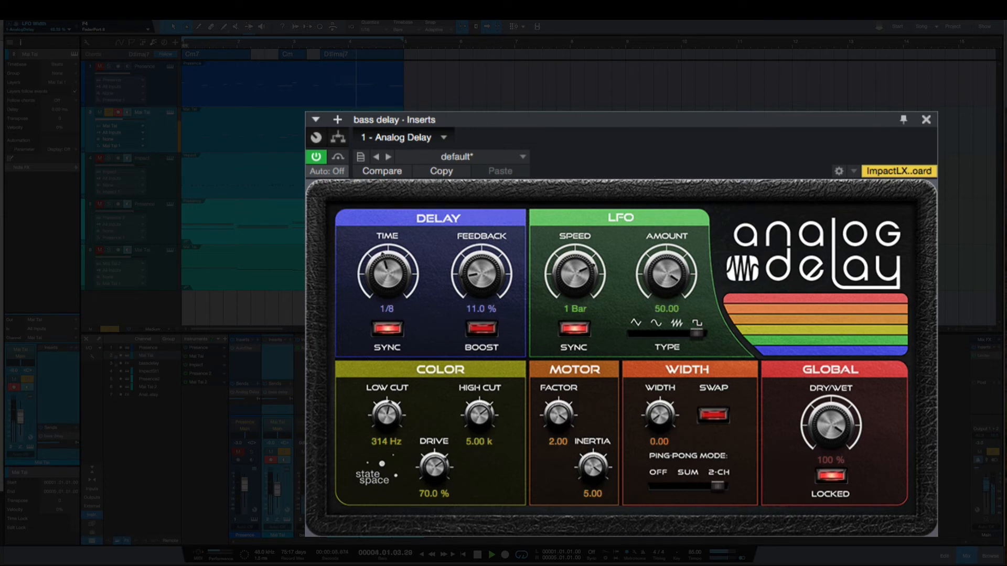
{"action": "key", "text": "space"}
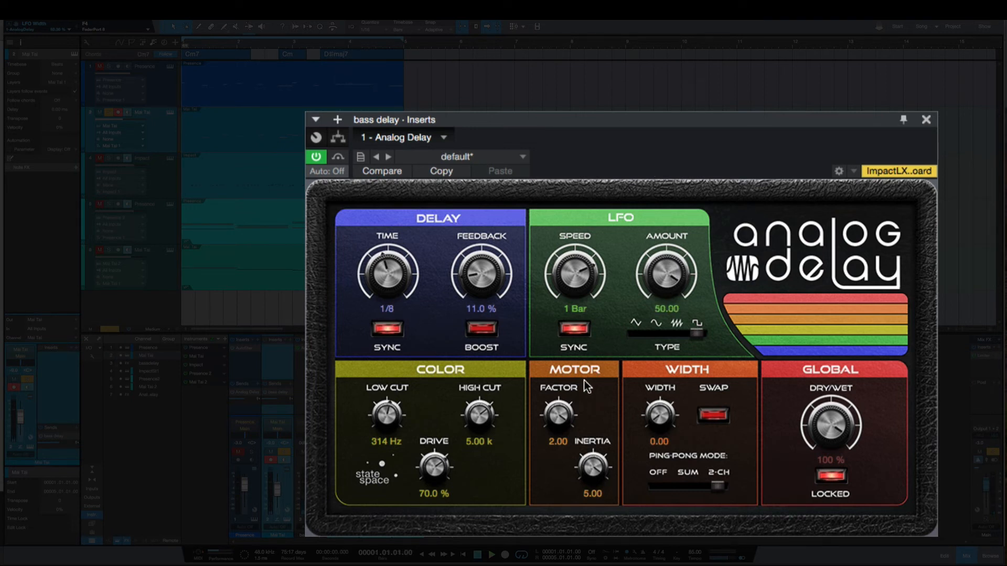
{"action": "left_click_drag", "start_coordinate": [573, 293], "coordinate": [572, 278]}
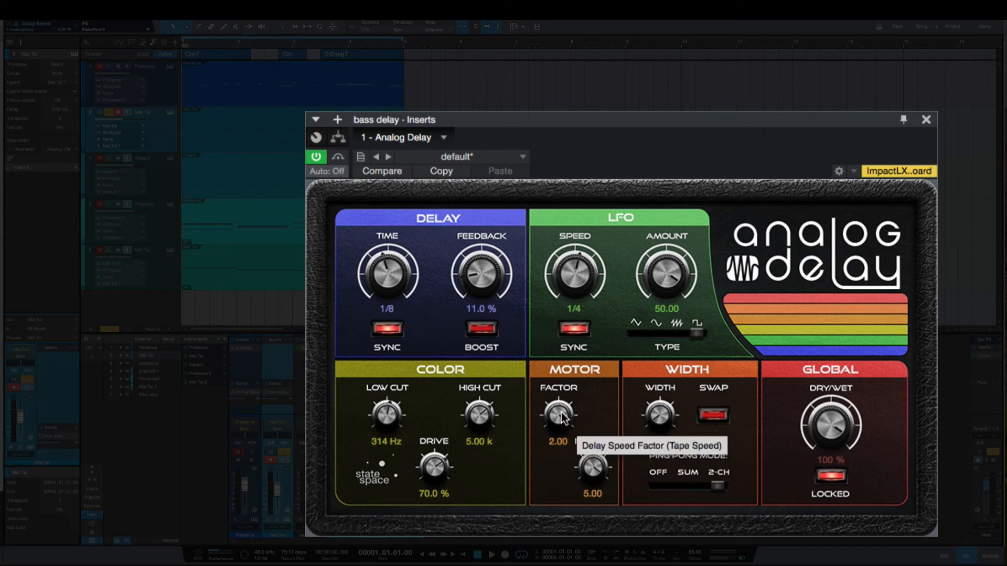
Audition the Motor section by lowering the factor to 0.50, varying the inertia, and returning the factor to 2.00.
{"action": "left_click_drag", "start_coordinate": [560, 418], "coordinate": [569, 565]}
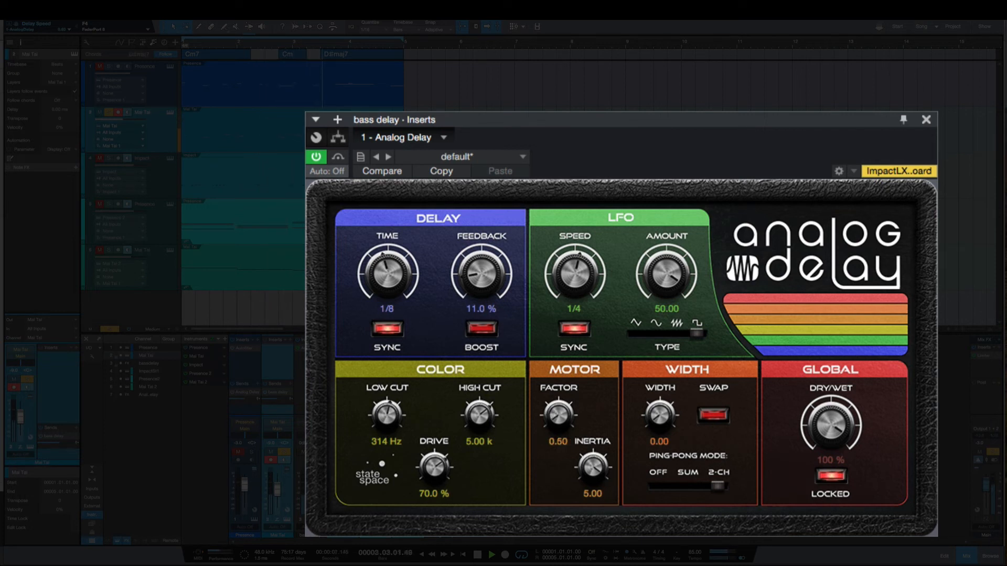
{"action": "left_click_drag", "start_coordinate": [594, 476], "coordinate": [586, 540]}
{"action": "left_click_drag", "start_coordinate": [561, 415], "coordinate": [557, 380]}
{"action": "left_click_drag", "start_coordinate": [594, 466], "coordinate": [586, 367]}
{"action": "left_click_drag", "start_coordinate": [569, 416], "coordinate": [555, 261]}
Set the Motor inertia to 0.04, the LFO amount to 36.13 and the LFO speed to 1/8, and stop playback.
{"action": "left_click_drag", "start_coordinate": [665, 265], "coordinate": [653, 431]}
{"action": "left_click_drag", "start_coordinate": [590, 479], "coordinate": [600, 532]}
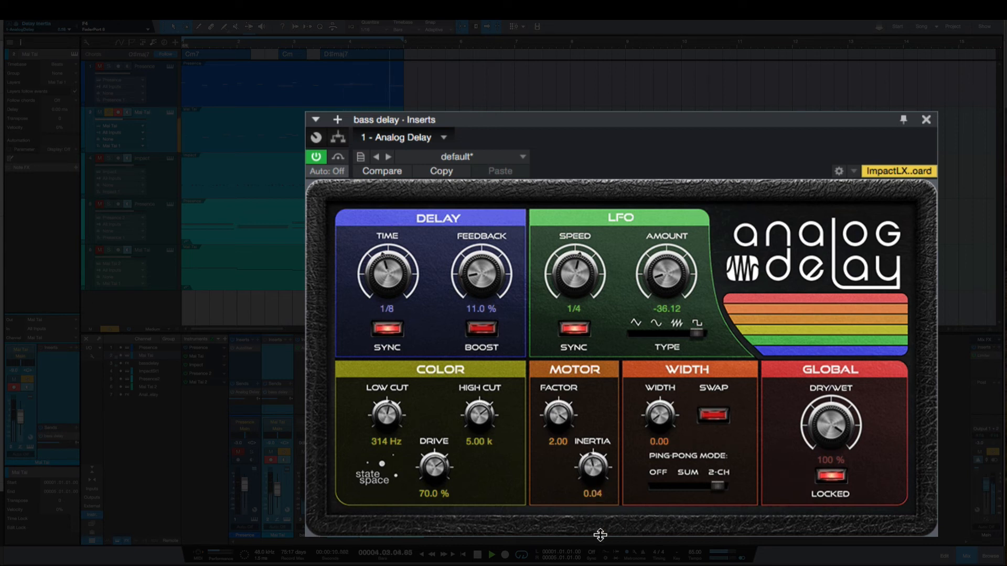
{"action": "left_click_drag", "start_coordinate": [647, 238], "coordinate": [661, 108]}
{"action": "left_click_drag", "start_coordinate": [566, 277], "coordinate": [597, 377]}
{"action": "key", "text": "space"}
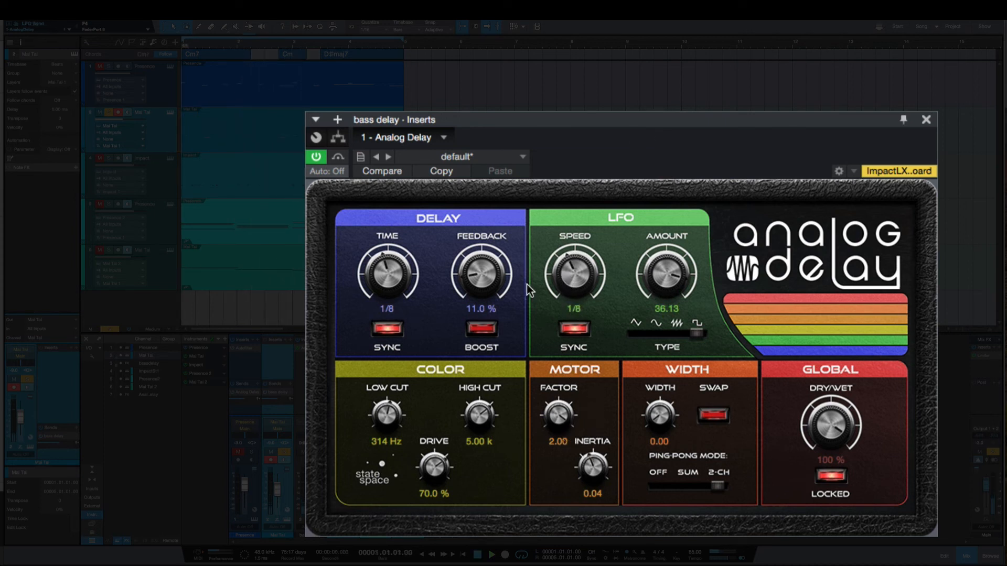